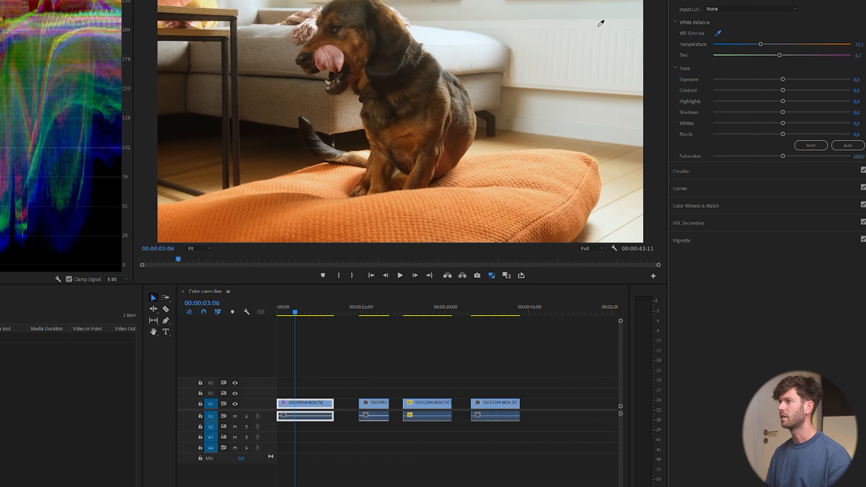
Sample the white balance from the white wall in the dog clip and set its tint to -3.0
{"action": "left_click", "coordinate": [599, 25]}
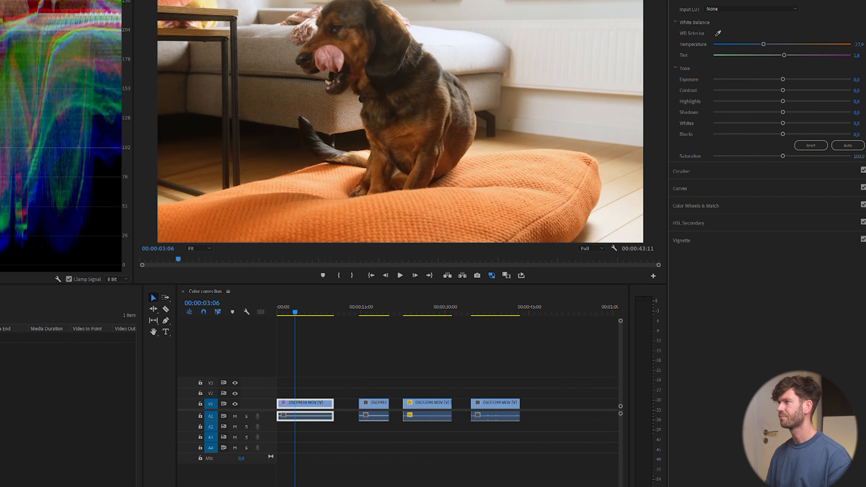
{"action": "left_click_drag", "start_coordinate": [784, 55], "coordinate": [784, 49]}
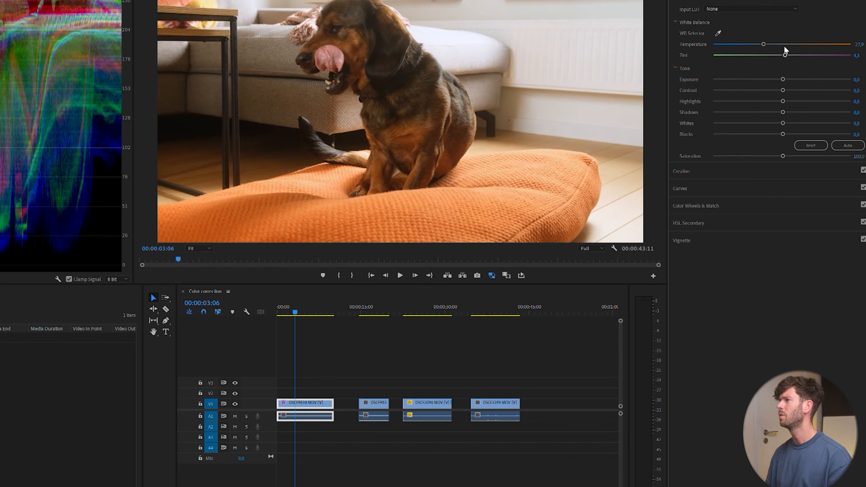
{"action": "left_click_drag", "start_coordinate": [784, 48], "coordinate": [780, 49]}
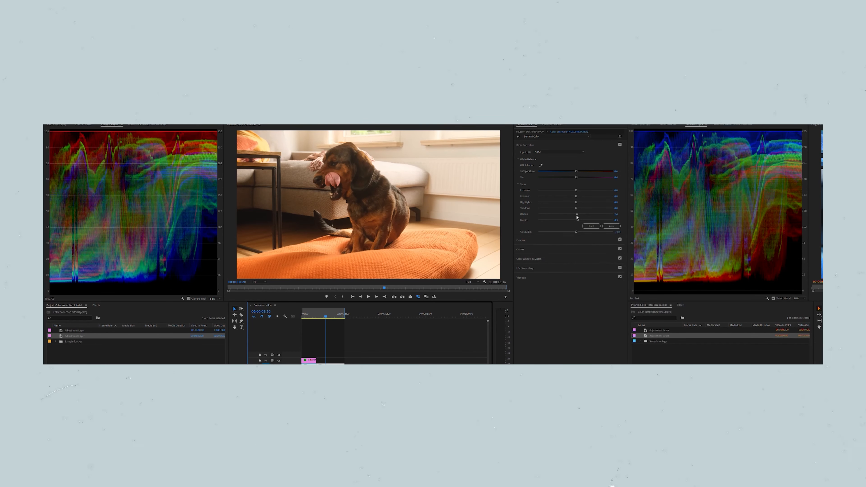
Lower the dog clip's highlights to -27.4, shadows to -18.9 and whites to -5.5
{"action": "mouse_move", "coordinate": [577, 216]}
{"action": "left_mouse_down"}
{"action": "mouse_move", "coordinate": [532, 215]}
{"action": "mouse_move", "coordinate": [611, 222]}
{"action": "mouse_move", "coordinate": [576, 225]}
{"action": "mouse_move", "coordinate": [574, 208]}
{"action": "mouse_move", "coordinate": [527, 208]}
{"action": "mouse_move", "coordinate": [564, 206]}
{"action": "left_mouse_up"}
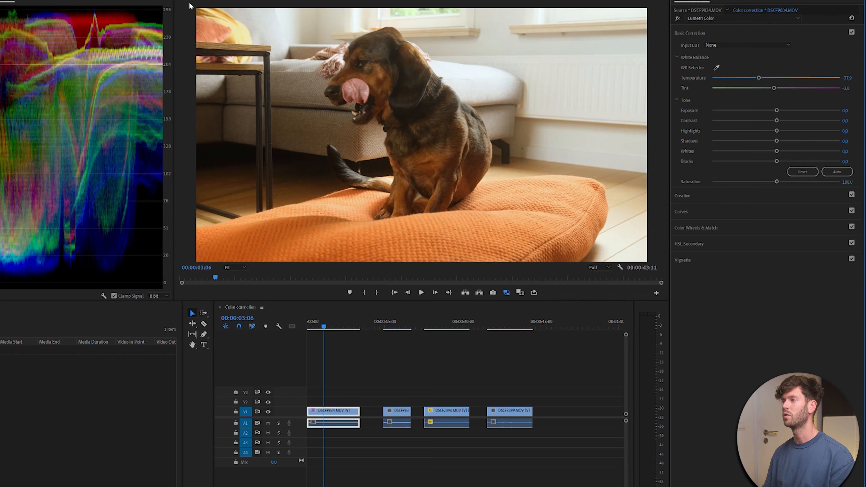
{"action": "left_click_drag", "start_coordinate": [776, 151], "coordinate": [758, 120]}
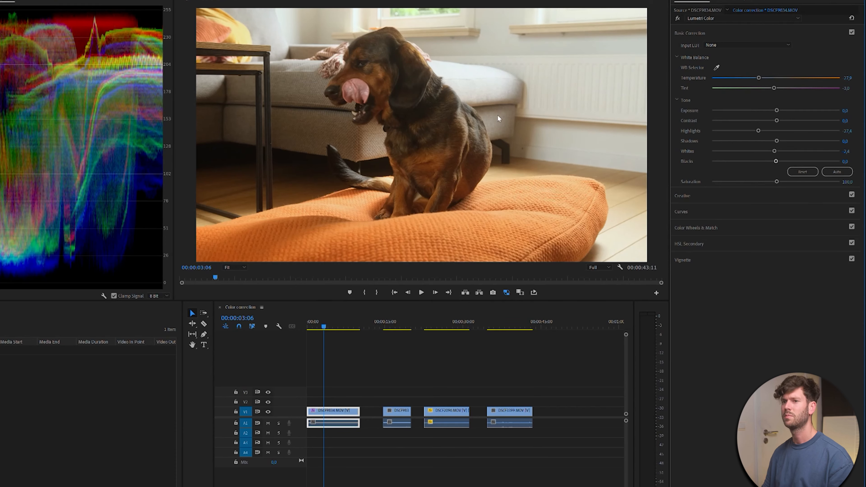
{"action": "left_click_drag", "start_coordinate": [775, 136], "coordinate": [758, 131]}
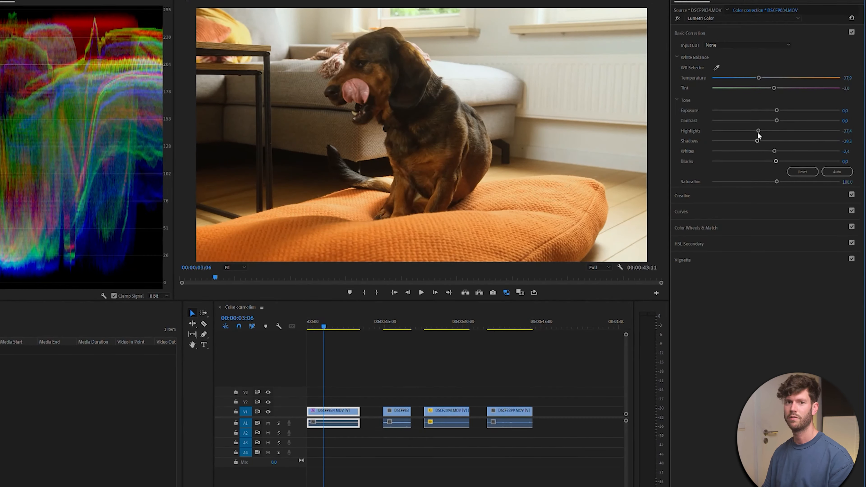
{"action": "mouse_move", "coordinate": [755, 132]}
{"action": "left_mouse_down"}
{"action": "mouse_move", "coordinate": [720, 132]}
{"action": "mouse_move", "coordinate": [776, 145]}
{"action": "mouse_move", "coordinate": [677, 144]}
{"action": "mouse_move", "coordinate": [853, 140]}
{"action": "mouse_move", "coordinate": [764, 130]}
{"action": "left_mouse_up"}
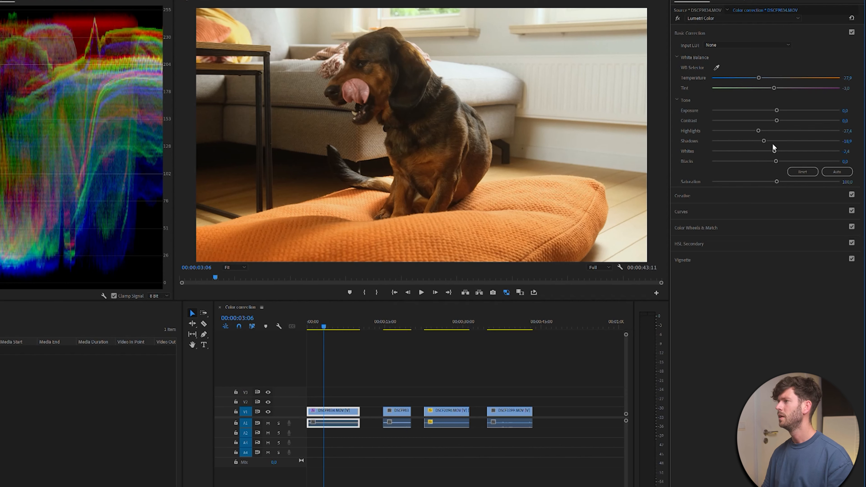
{"action": "left_click_drag", "start_coordinate": [771, 144], "coordinate": [772, 144]}
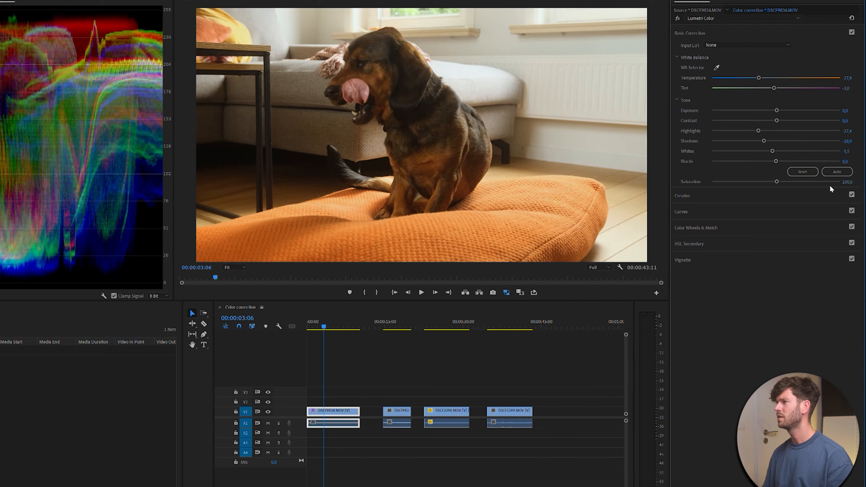
Shape a gentle S-curve on the dog clip's white RGB curve, with the darks slightly lowered and the brights slightly raised
{"action": "left_click", "coordinate": [700, 206]}
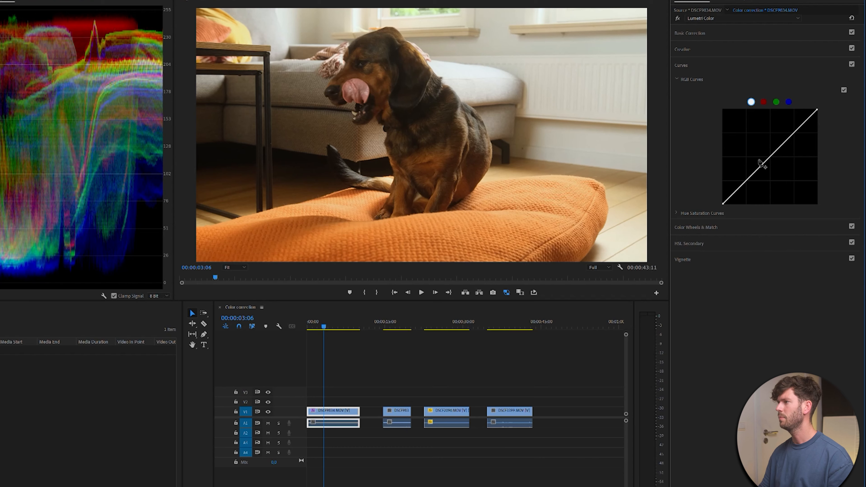
{"action": "left_click", "coordinate": [747, 178]}
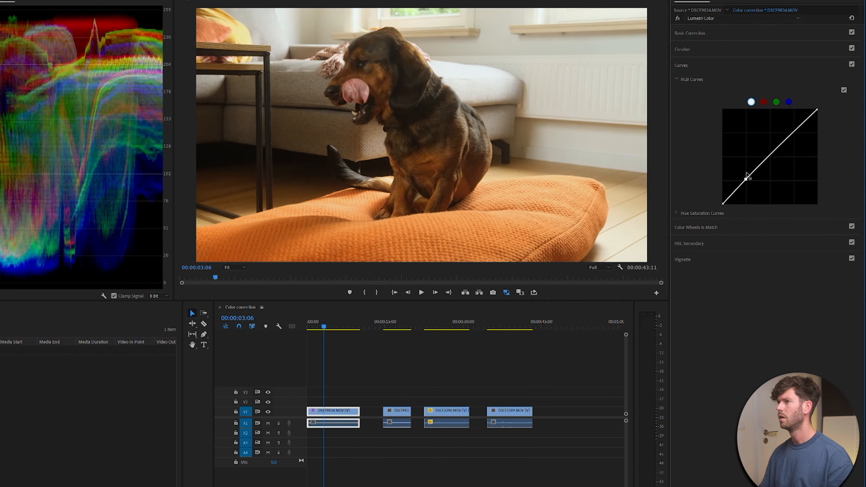
{"action": "left_click_drag", "start_coordinate": [745, 173], "coordinate": [748, 175]}
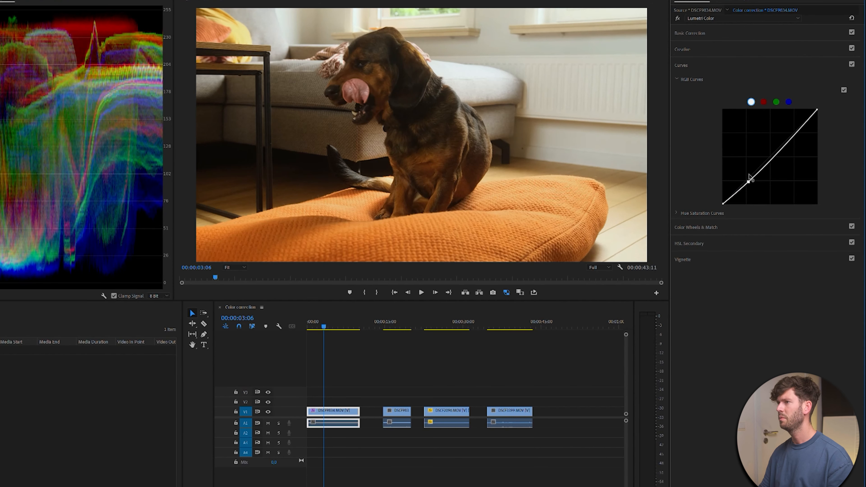
{"action": "left_click", "coordinate": [795, 131]}
{"action": "left_click_drag", "start_coordinate": [795, 131], "coordinate": [795, 125]}
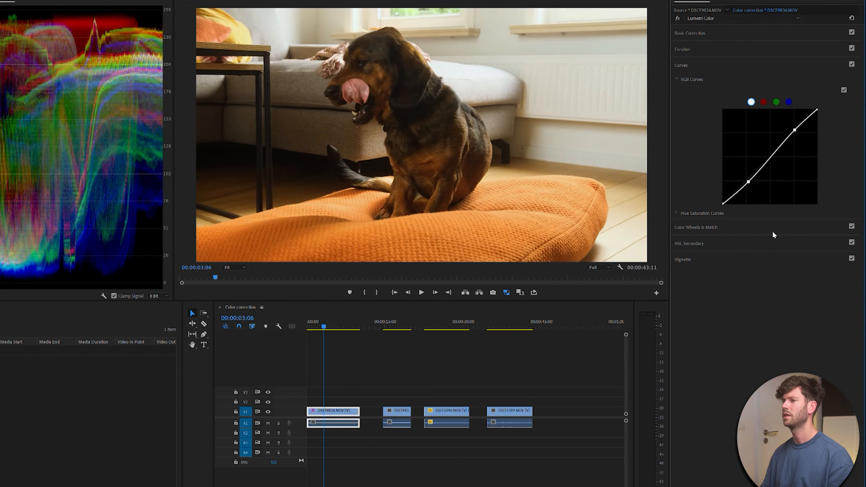
{"action": "left_click", "coordinate": [676, 66]}
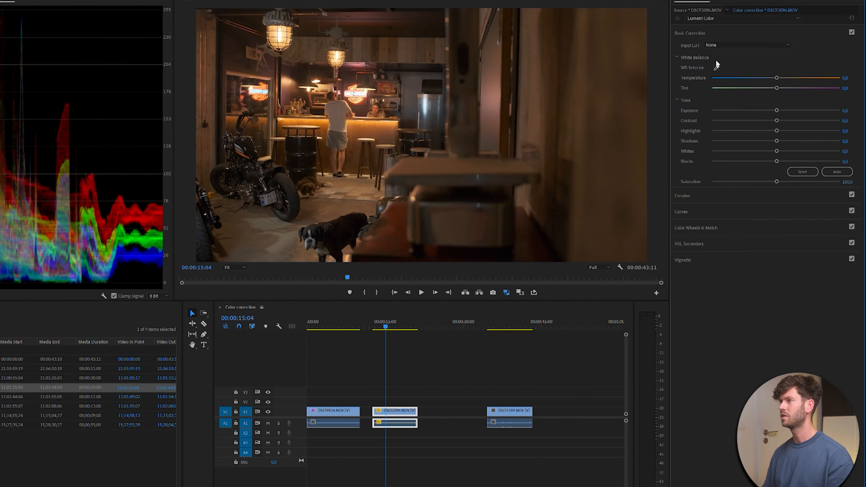
Set the bar clip's temperature to about -24, tint to -7.9 and whites to -34.1
{"action": "left_click_drag", "start_coordinate": [776, 72], "coordinate": [756, 74]}
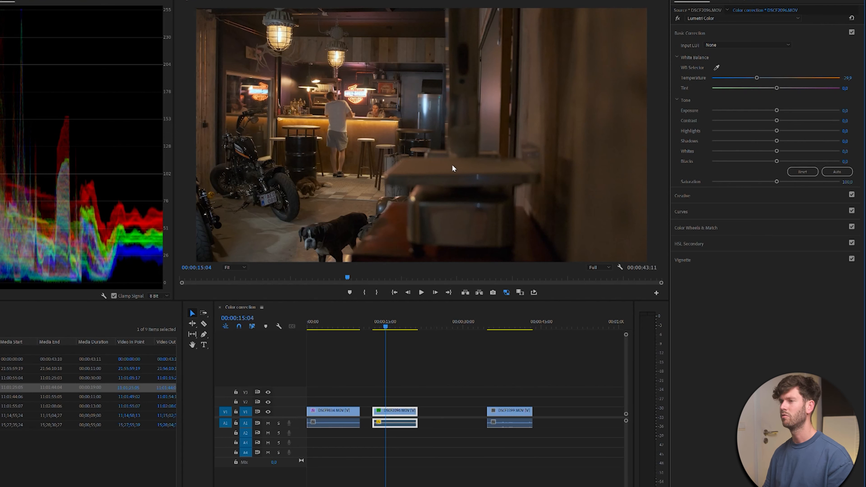
{"action": "mouse_move", "coordinate": [776, 81]}
{"action": "left_mouse_down"}
{"action": "mouse_move", "coordinate": [757, 73]}
{"action": "mouse_move", "coordinate": [769, 79]}
{"action": "left_mouse_up"}
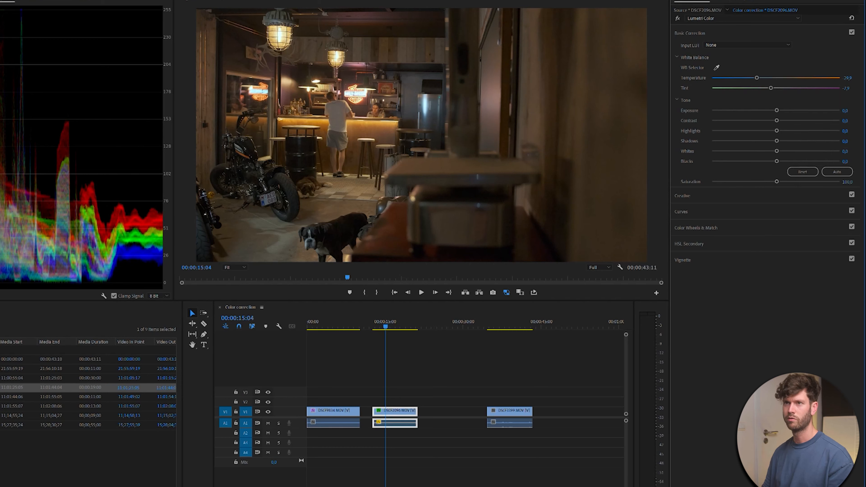
{"action": "left_click_drag", "start_coordinate": [776, 151], "coordinate": [753, 138]}
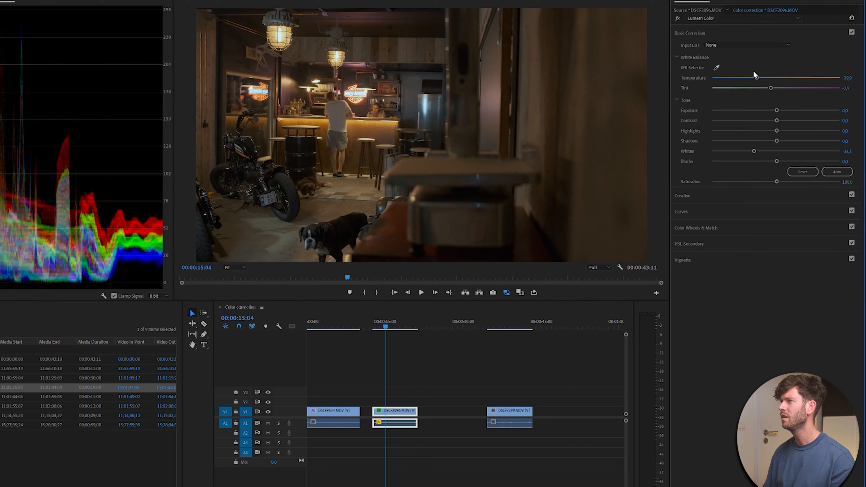
{"action": "left_click_drag", "start_coordinate": [756, 69], "coordinate": [760, 70]}
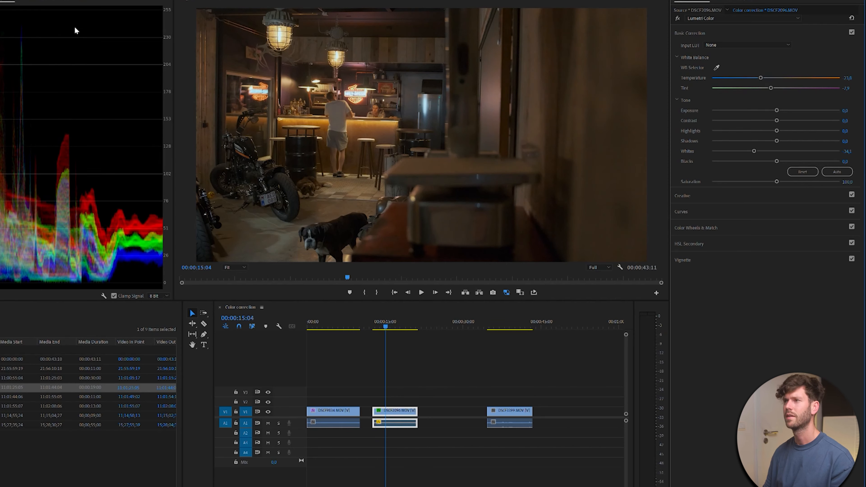
Lower the bar clip's shadows to about -35 and fine-tune its blacks close to 0
{"action": "left_click_drag", "start_coordinate": [777, 154], "coordinate": [775, 154]}
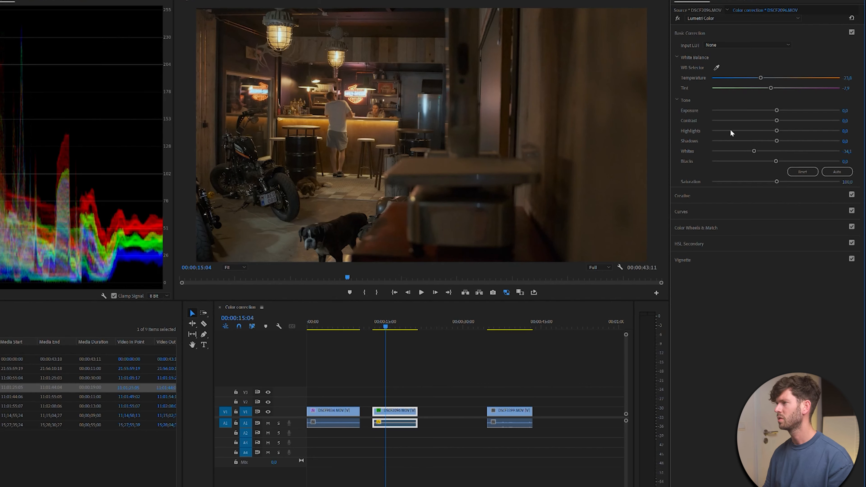
{"action": "left_click_drag", "start_coordinate": [777, 136], "coordinate": [754, 128]}
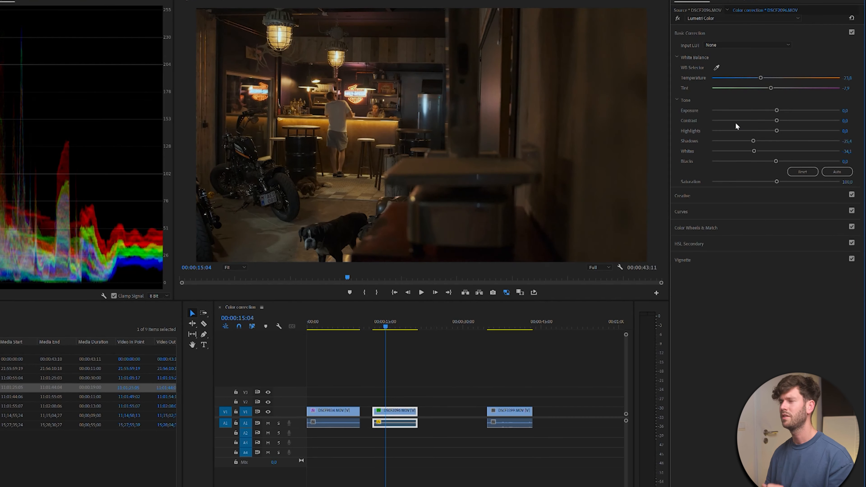
{"action": "left_click_drag", "start_coordinate": [775, 154], "coordinate": [775, 153]}
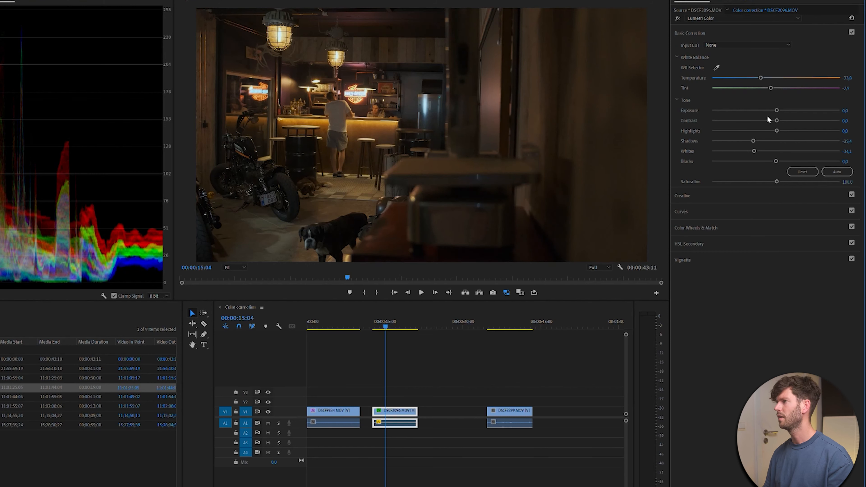
Shape the bar clip's white RGB curve with three points, lowering the darks and raising the midtones and brights
{"action": "left_click", "coordinate": [679, 35]}
{"action": "left_click", "coordinate": [680, 48]}
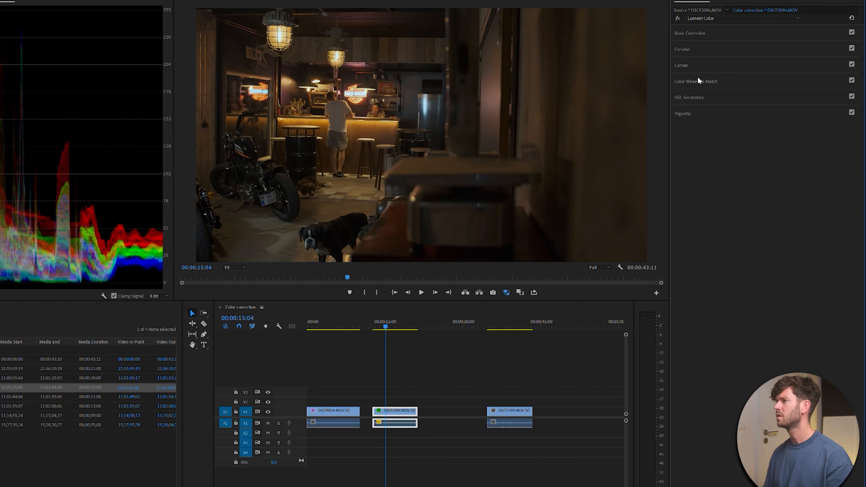
{"action": "left_click", "coordinate": [695, 61]}
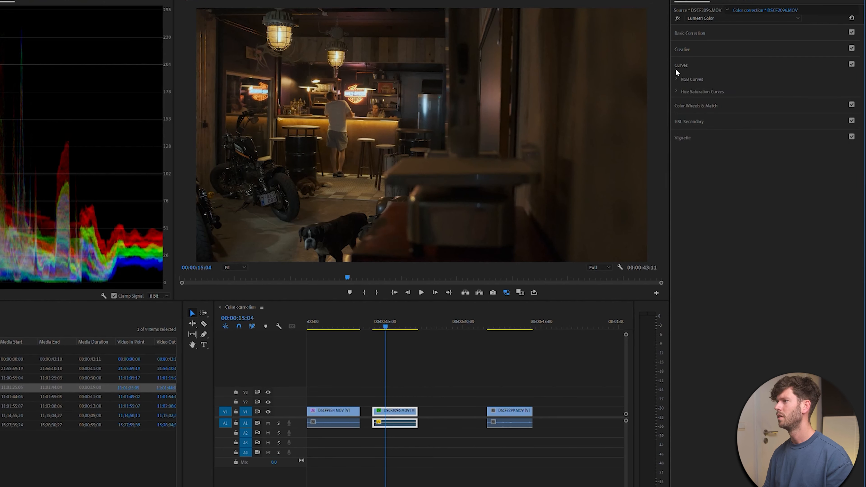
{"action": "left_click", "coordinate": [676, 77]}
{"action": "left_click", "coordinate": [746, 180]}
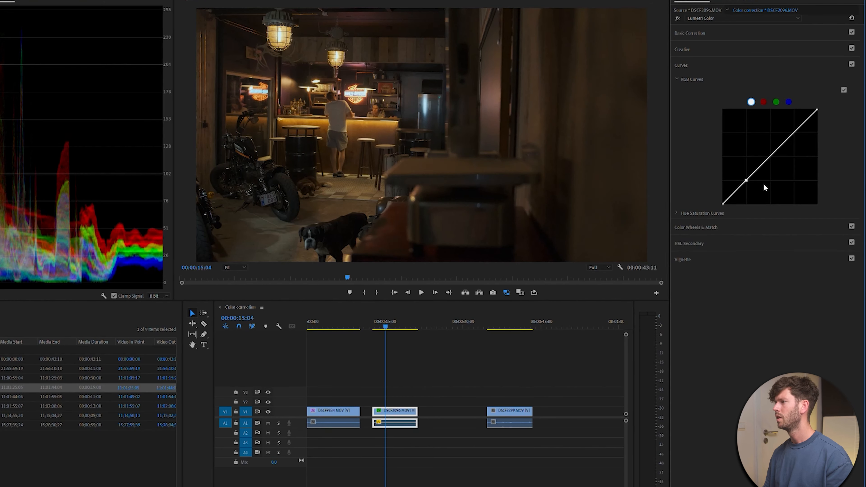
{"action": "left_click", "coordinate": [791, 133]}
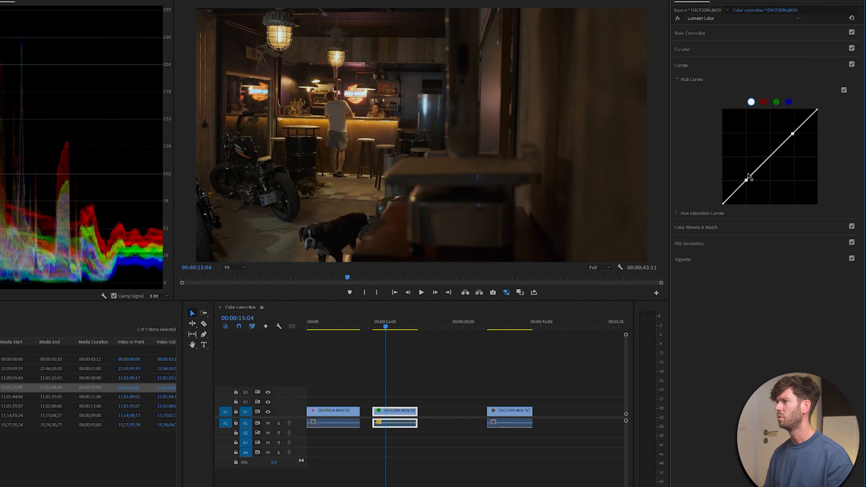
{"action": "left_click_drag", "start_coordinate": [747, 174], "coordinate": [749, 175]}
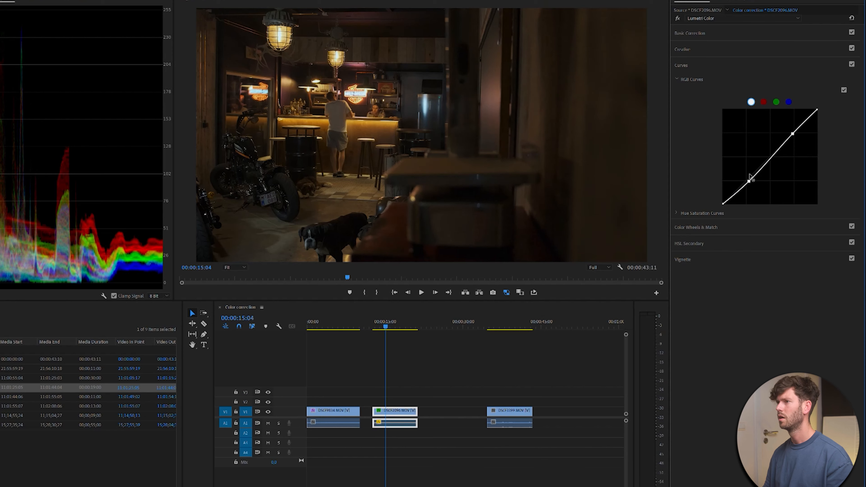
{"action": "left_click", "coordinate": [771, 158]}
{"action": "left_click_drag", "start_coordinate": [771, 151], "coordinate": [791, 124]}
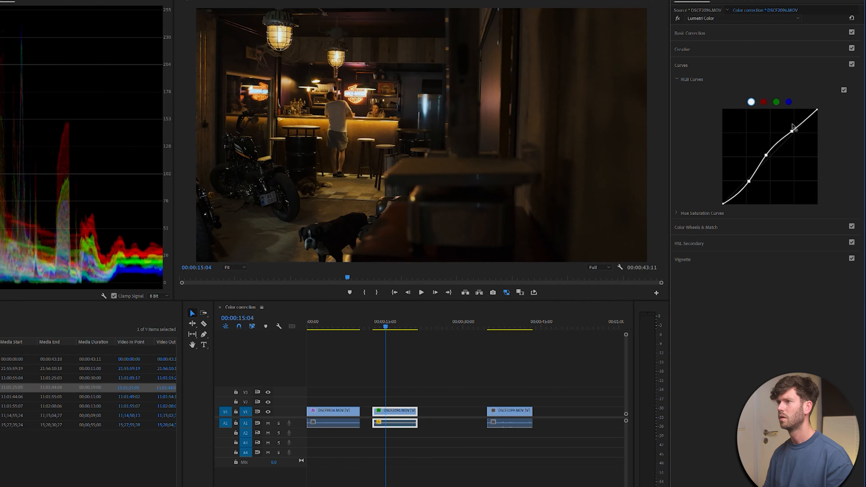
Raise the bar clip's highlights to 5.5 and its whites to about -24
{"action": "left_click", "coordinate": [692, 29]}
{"action": "left_click_drag", "start_coordinate": [776, 123], "coordinate": [760, 144]}
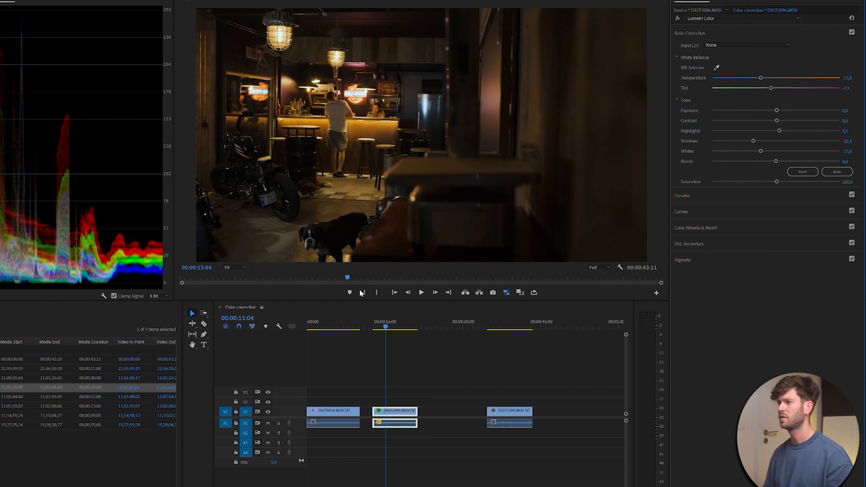
Play a short part of the bar clip and compare it with the Lumetri Color effect off and on
{"action": "left_click", "coordinate": [392, 411]}
{"action": "key", "text": "space"}
{"action": "key", "text": "space"}
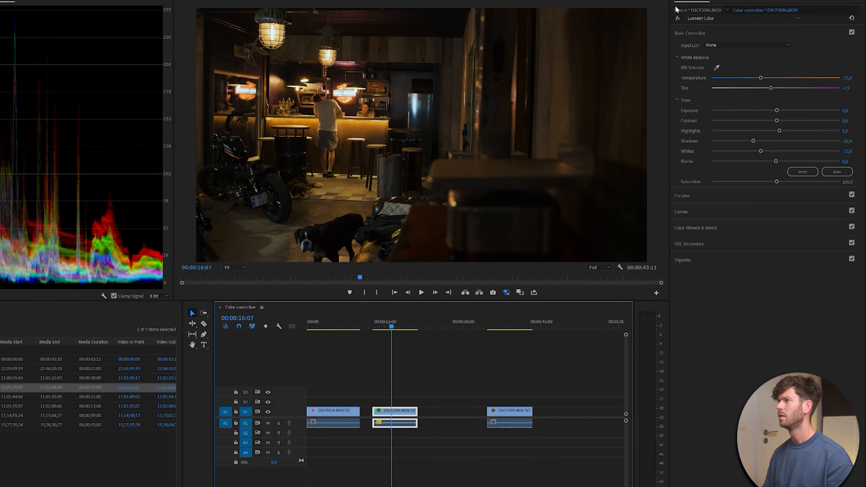
{"action": "left_click", "coordinate": [677, 18]}
{"action": "left_click", "coordinate": [678, 17]}
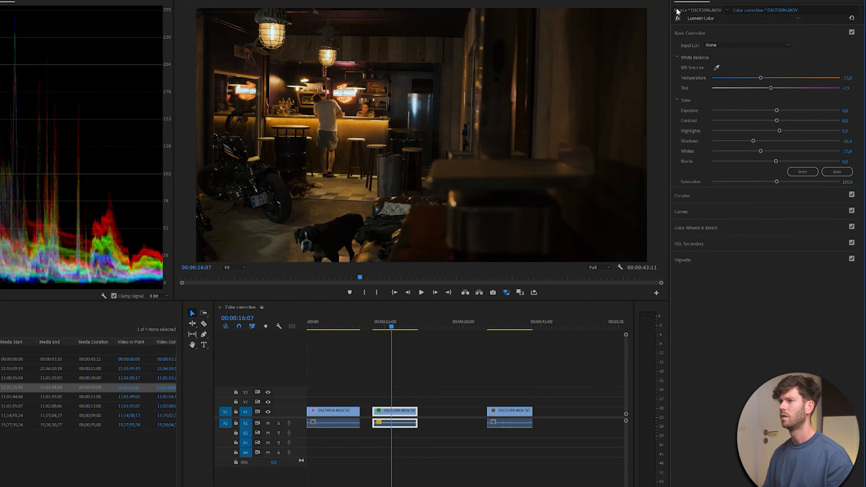
{"action": "left_click", "coordinate": [678, 18]}
{"action": "left_click", "coordinate": [677, 18]}
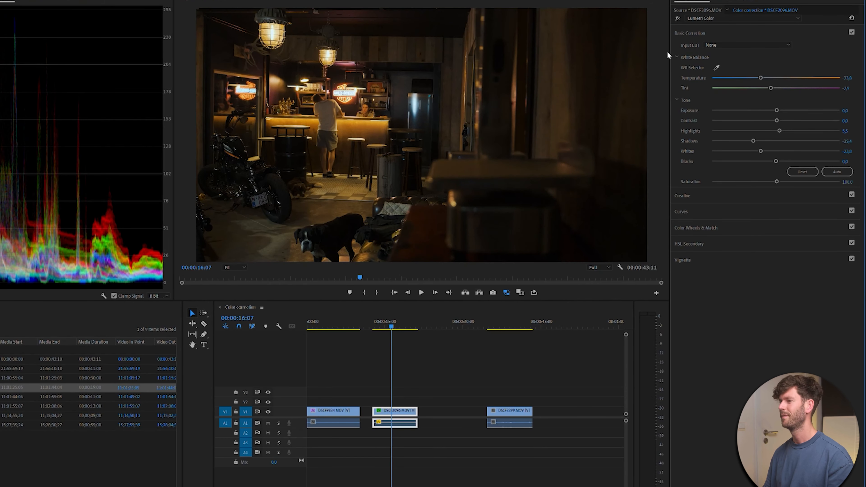
Move the frying pan clip earlier in the timeline, and set its temperature to about -19 and tint to -4.3
{"action": "left_click_drag", "start_coordinate": [513, 409], "coordinate": [457, 411]}
{"action": "left_click", "coordinate": [439, 322]}
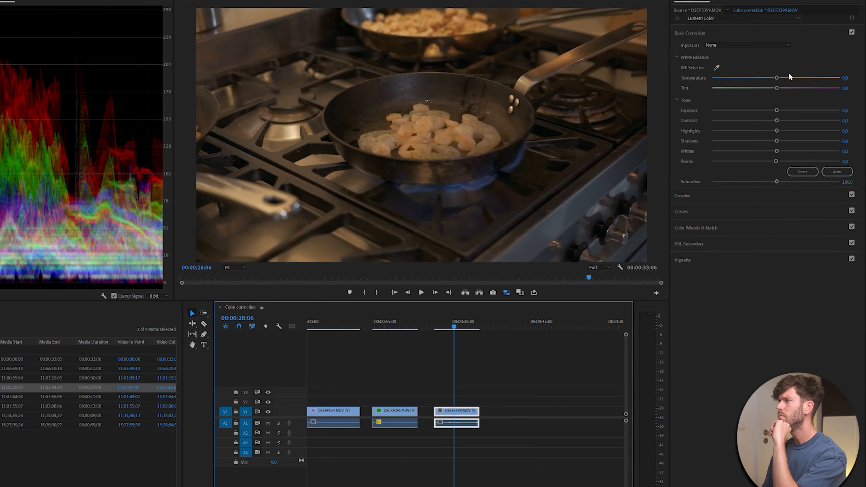
{"action": "mouse_move", "coordinate": [774, 71]}
{"action": "left_mouse_down"}
{"action": "mouse_move", "coordinate": [756, 66]}
{"action": "mouse_move", "coordinate": [763, 70]}
{"action": "left_mouse_up"}
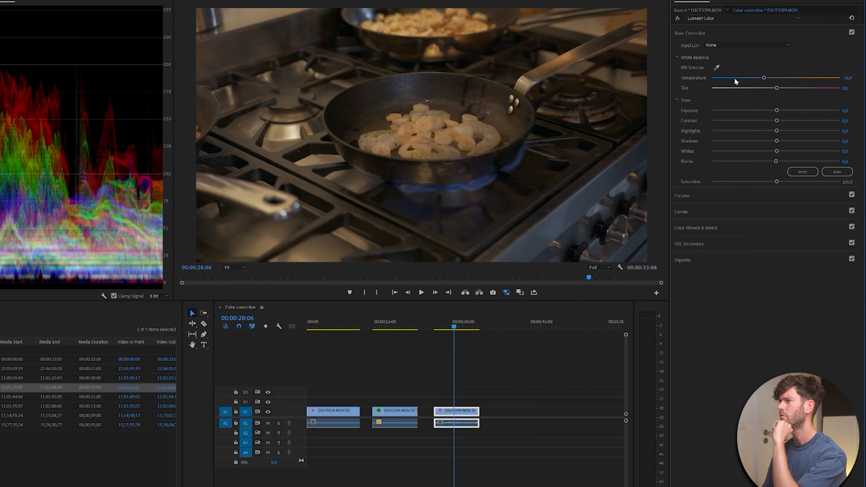
{"action": "left_click_drag", "start_coordinate": [776, 81], "coordinate": [771, 79]}
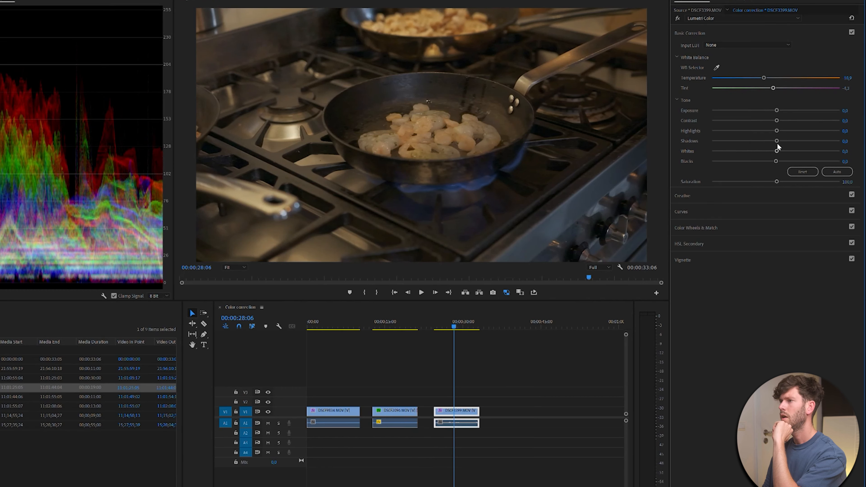
Set the frying pan clip's highlights to 32.3, shadows to -23.2 and whites to 29.9
{"action": "left_click_drag", "start_coordinate": [776, 145], "coordinate": [796, 129]}
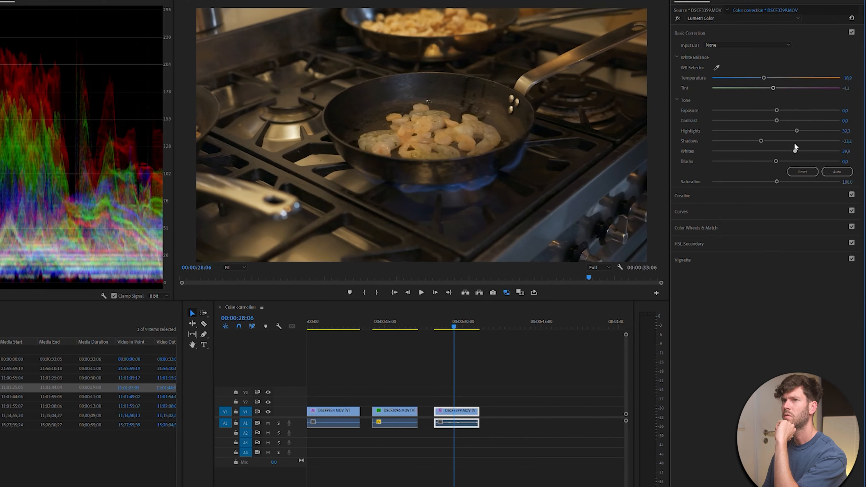
{"action": "left_click_drag", "start_coordinate": [775, 154], "coordinate": [774, 153]}
{"action": "double_click", "coordinate": [774, 154]}
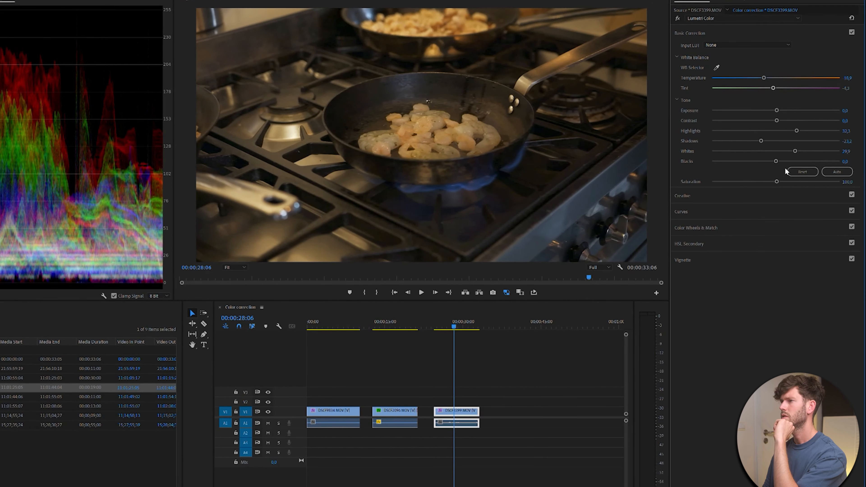
Shape the frying pan clip's white RGB curve with two points, lowering the darks while holding the brights near the diagonal
{"action": "left_click", "coordinate": [689, 195]}
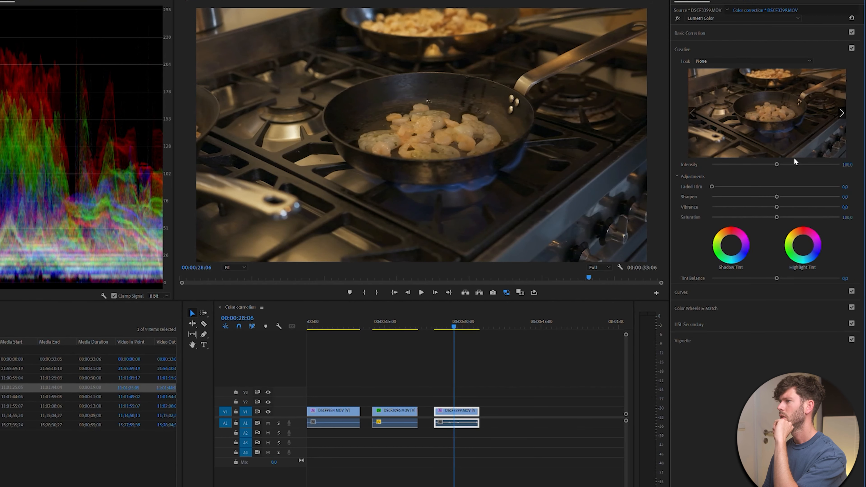
{"action": "left_click", "coordinate": [692, 50]}
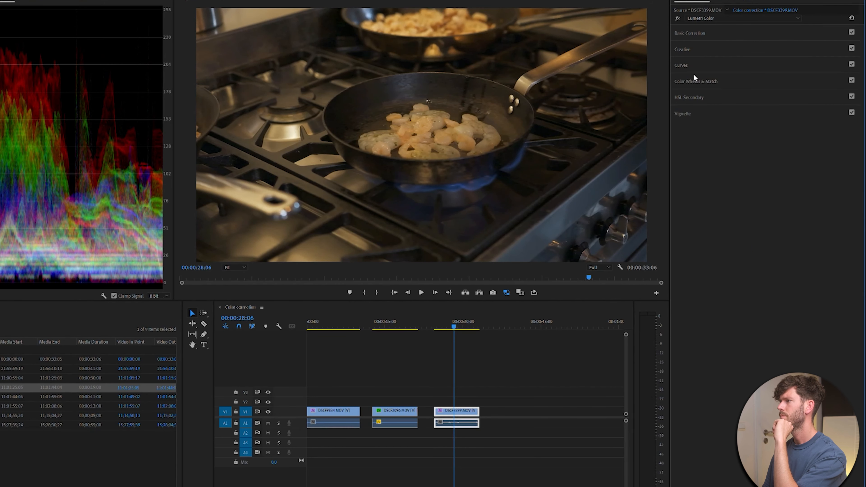
{"action": "left_click", "coordinate": [683, 65]}
{"action": "left_click", "coordinate": [748, 180]}
{"action": "left_click_drag", "start_coordinate": [749, 172], "coordinate": [757, 172]}
{"action": "left_click_drag", "start_coordinate": [794, 135], "coordinate": [794, 133]}
{"action": "left_click_drag", "start_coordinate": [795, 132], "coordinate": [793, 131]}
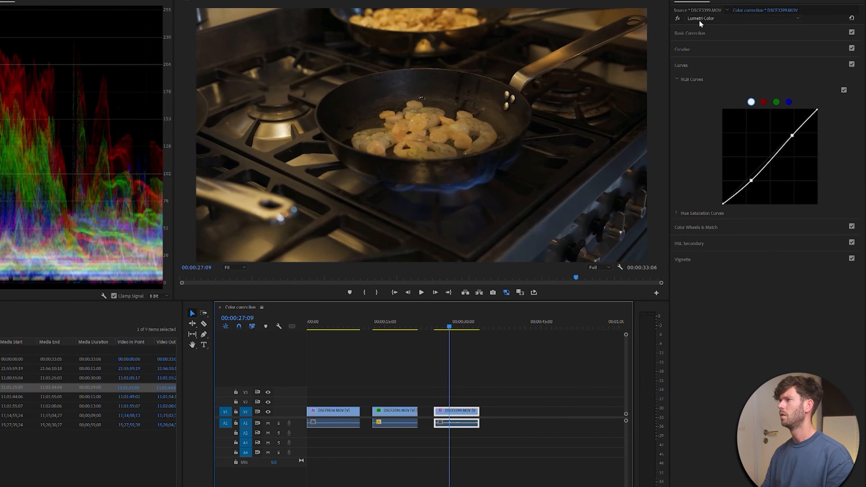
Compare the frying pan clip with the Lumetri Color effect off and on
{"action": "left_click", "coordinate": [676, 17]}
{"action": "left_click", "coordinate": [676, 17]}
{"action": "left_click", "coordinate": [677, 18]}
{"action": "left_click", "coordinate": [677, 18]}
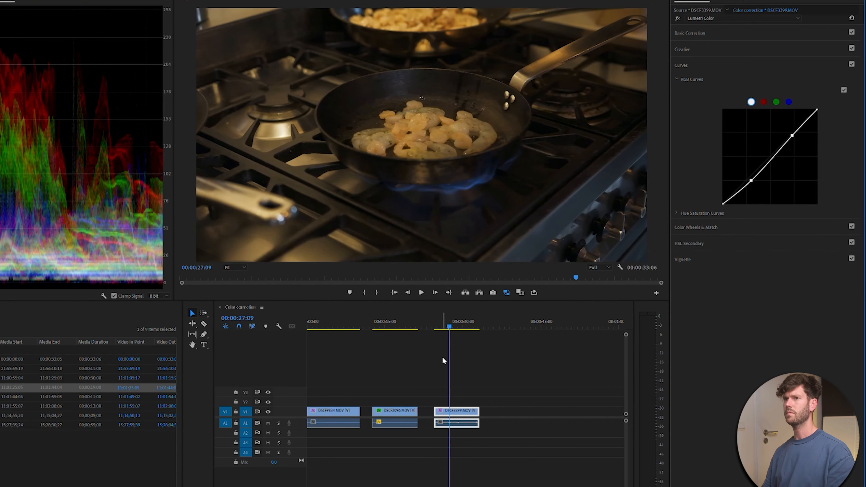
{"action": "left_click", "coordinate": [460, 399]}
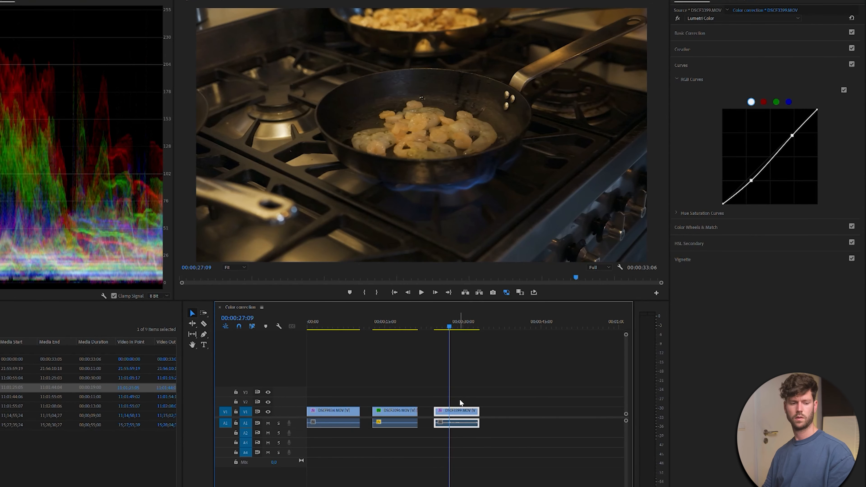